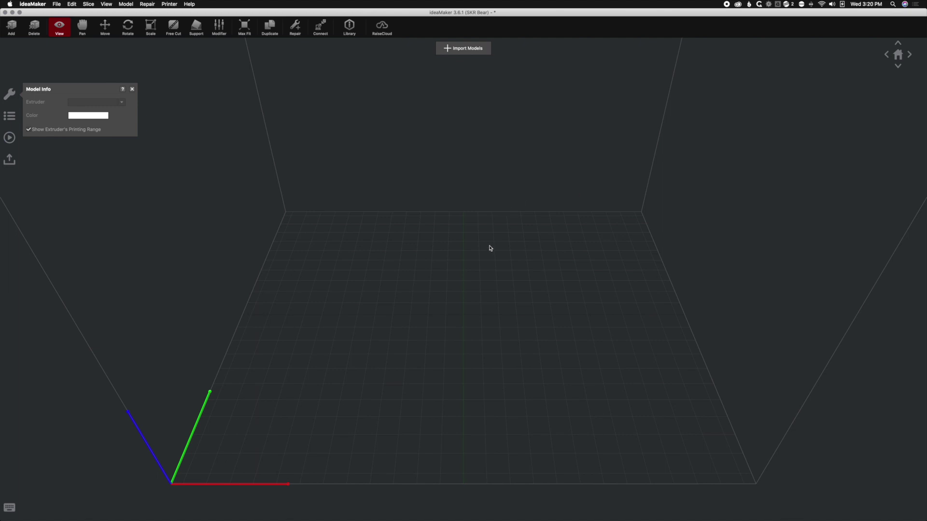
Import the lcd_cover.stl model onto the build plate.
{"action": "left_click", "coordinate": [450, 50]}
{"action": "left_click", "coordinate": [407, 150]}
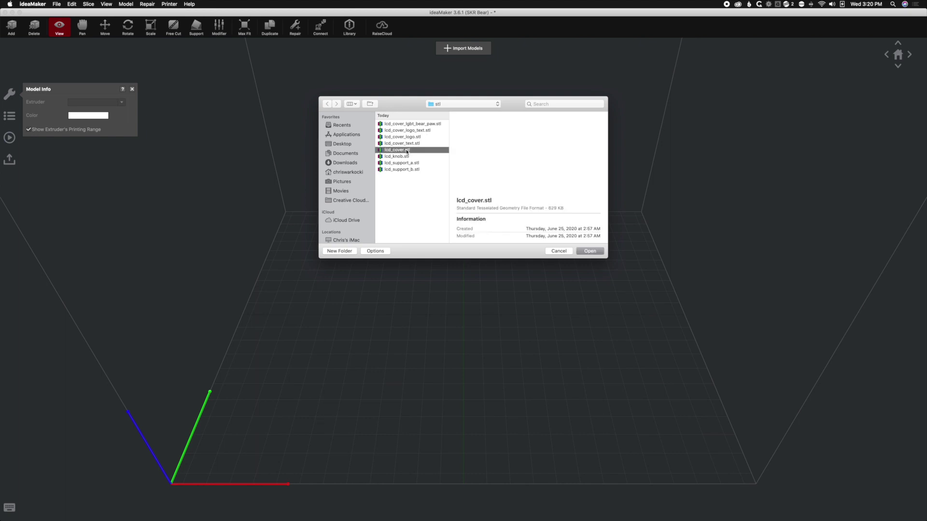
{"action": "left_click", "coordinate": [590, 251]}
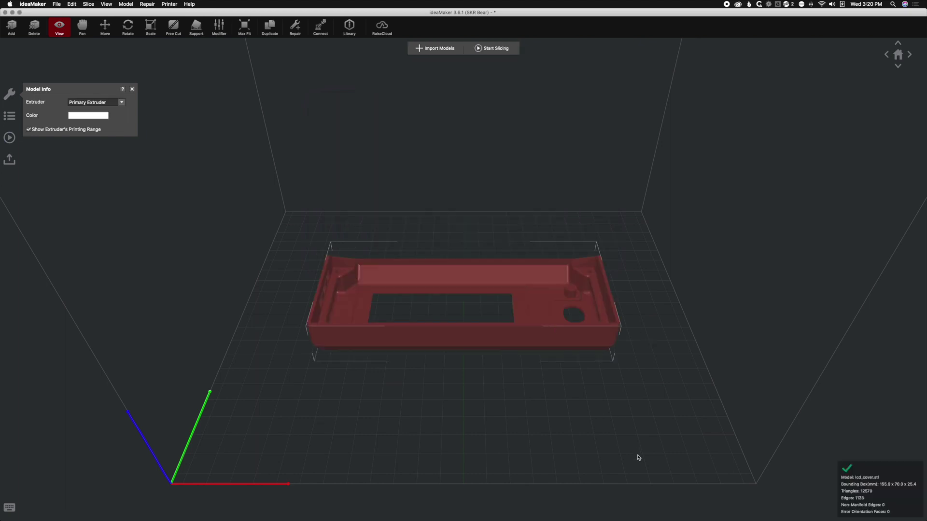
Add a standard cylinder primitive named Helper Disc with a 10 mm radius and 0.4 mm height.
{"action": "left_click_drag", "start_coordinate": [637, 457], "coordinate": [633, 244]}
{"action": "left_click", "coordinate": [898, 66]}
{"action": "scroll", "coordinate": [685, 193], "scroll_direction": "up", "scroll_amount": 5}
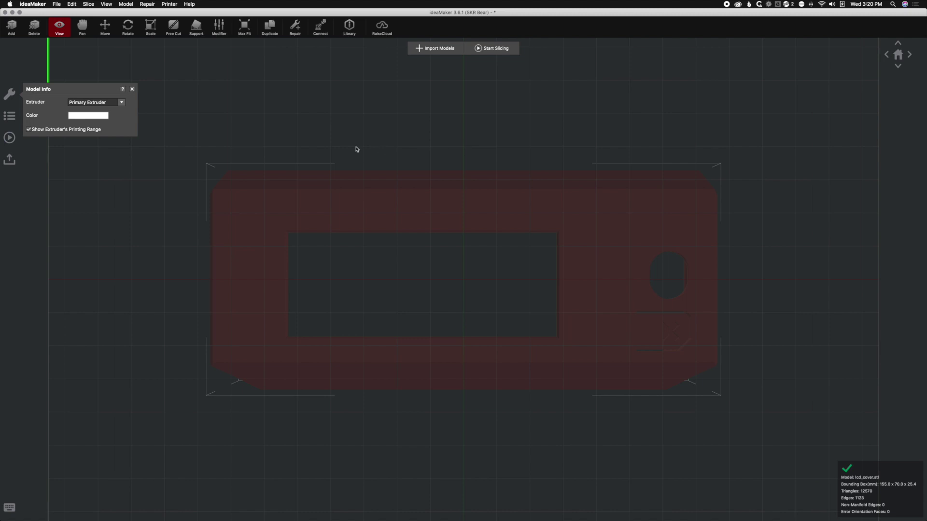
{"action": "left_click", "coordinate": [57, 5]}
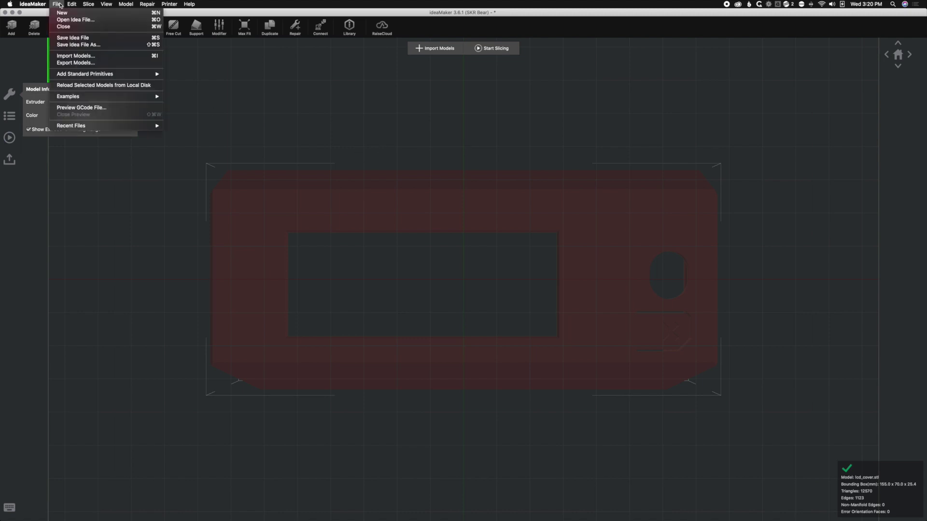
{"action": "mouse_move", "coordinate": [109, 75]}
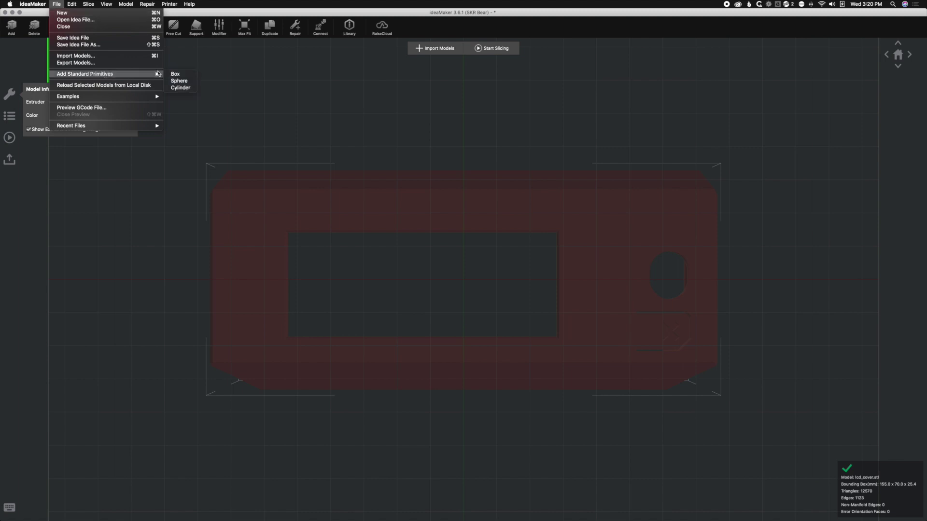
{"action": "left_click", "coordinate": [180, 88]}
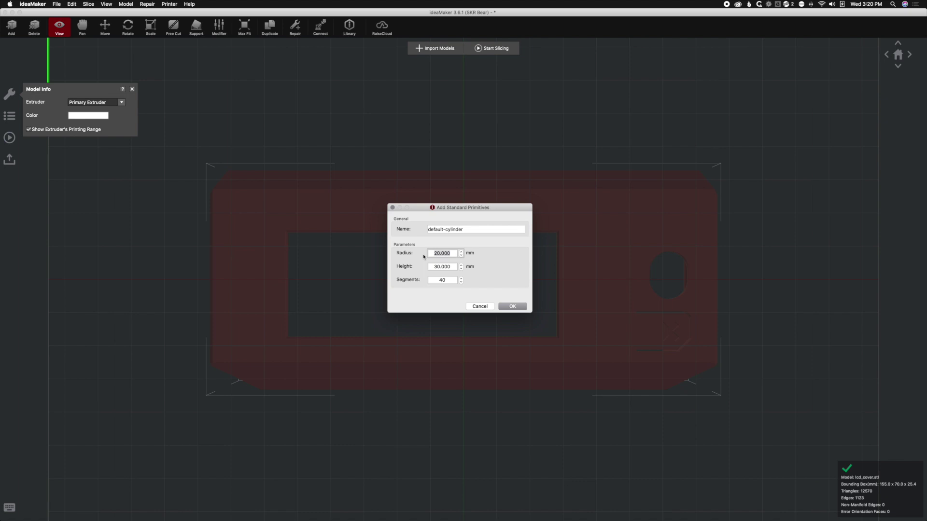
{"action": "type", "text": "10"}
{"action": "key", "text": "Tab"}
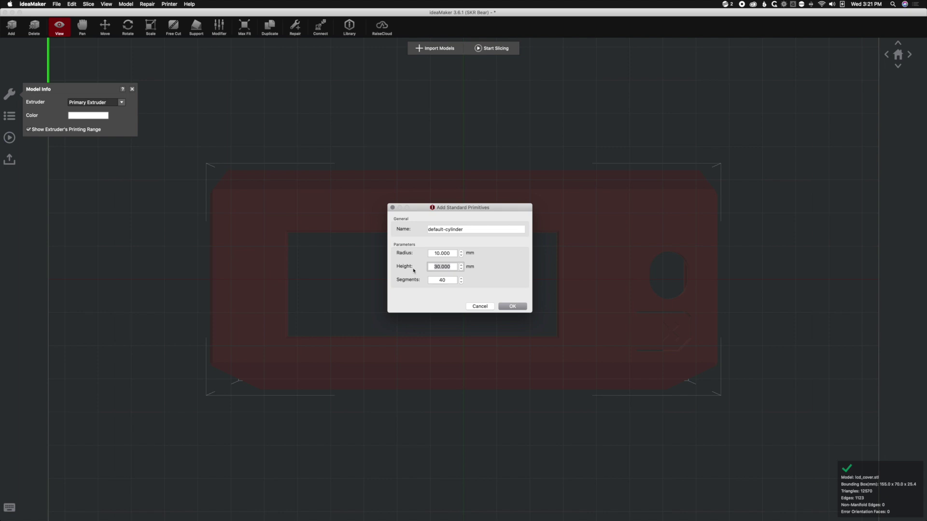
{"action": "type", "text": "0.4"}
{"action": "left_click_drag", "start_coordinate": [466, 227], "coordinate": [410, 230]}
{"action": "type", "text": "Help"}
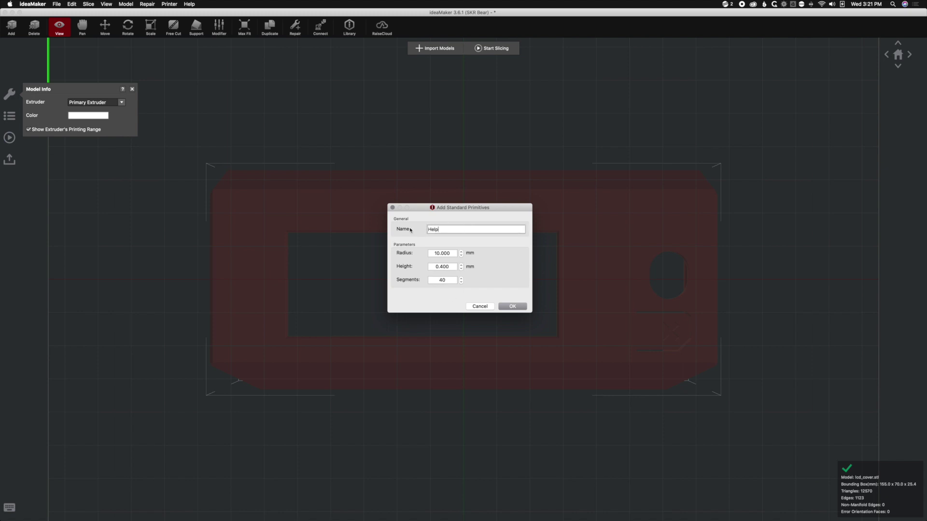
{"action": "type", "text": "er Disc"}
{"action": "left_click", "coordinate": [512, 305]}
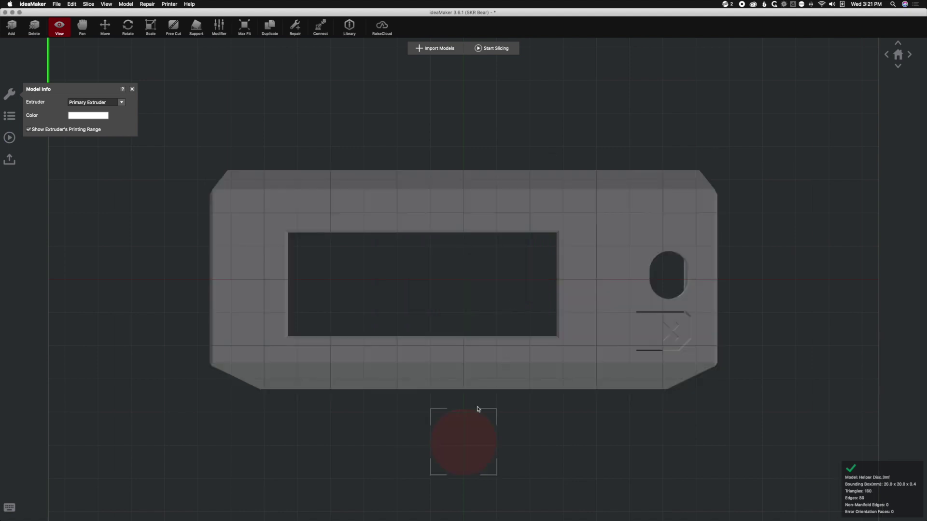
Duplicate the helper disc to make three additional copies.
{"action": "right_click", "coordinate": [462, 454]}
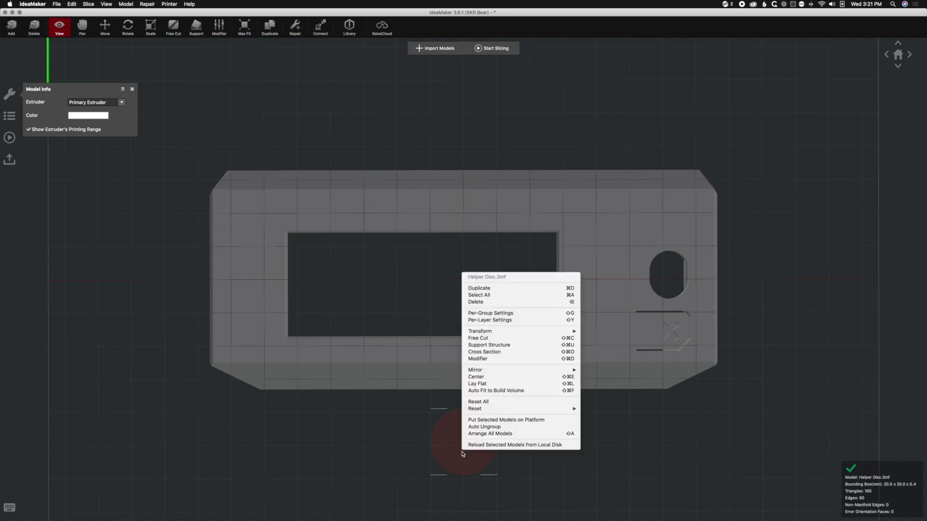
{"action": "left_click", "coordinate": [489, 288]}
{"action": "left_click", "coordinate": [487, 254]}
{"action": "left_click", "coordinate": [486, 254]}
{"action": "left_click", "coordinate": [496, 275]}
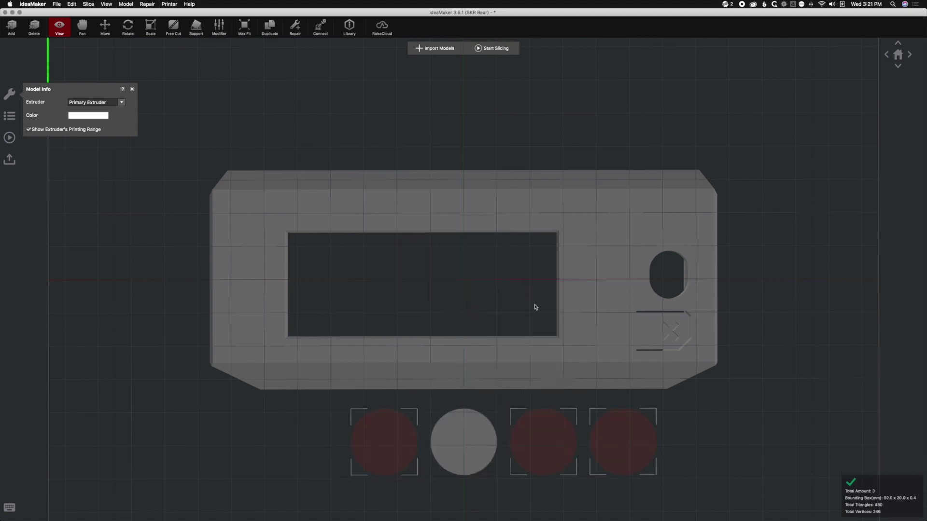
{"action": "left_click", "coordinate": [695, 436]}
Move two helper discs so they overlap the two cover corners at the knob-hole end.
{"action": "left_click", "coordinate": [633, 440]}
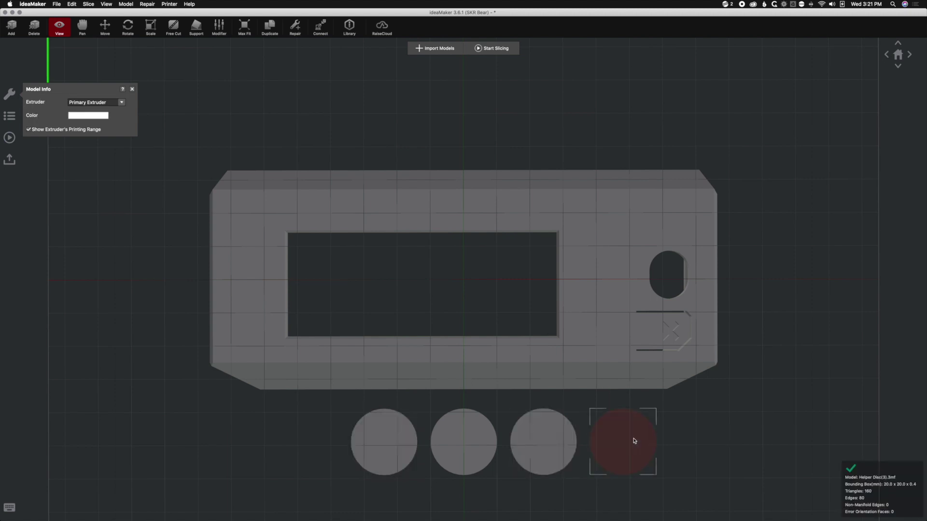
{"action": "key", "text": "m"}
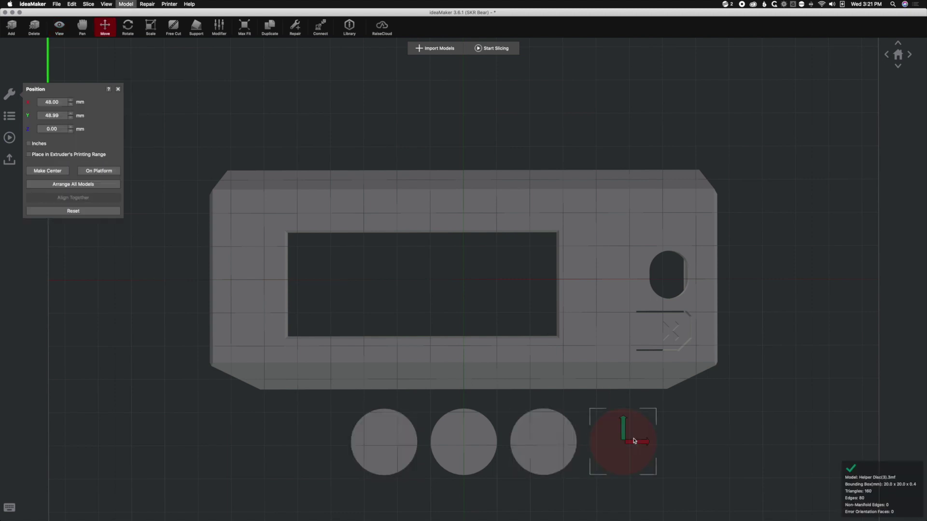
{"action": "left_click", "coordinate": [114, 35]}
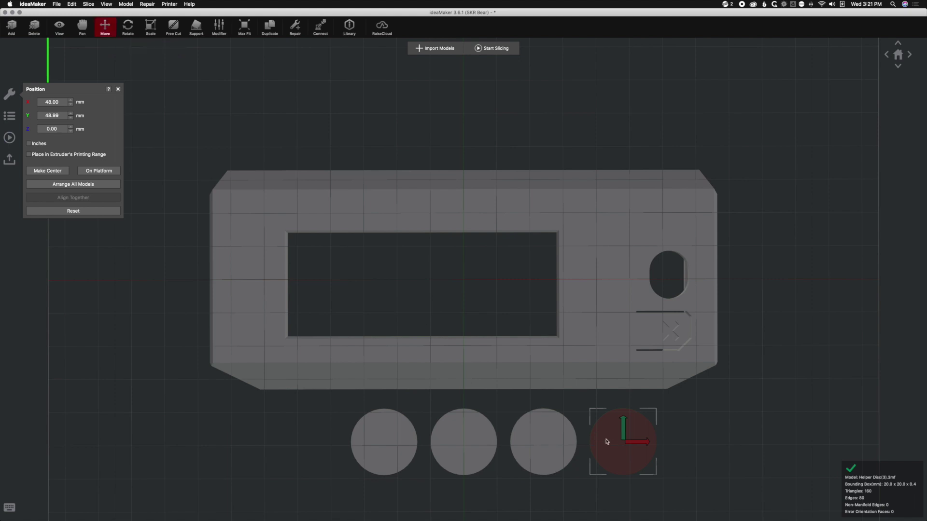
{"action": "left_click_drag", "start_coordinate": [606, 441], "coordinate": [656, 395]}
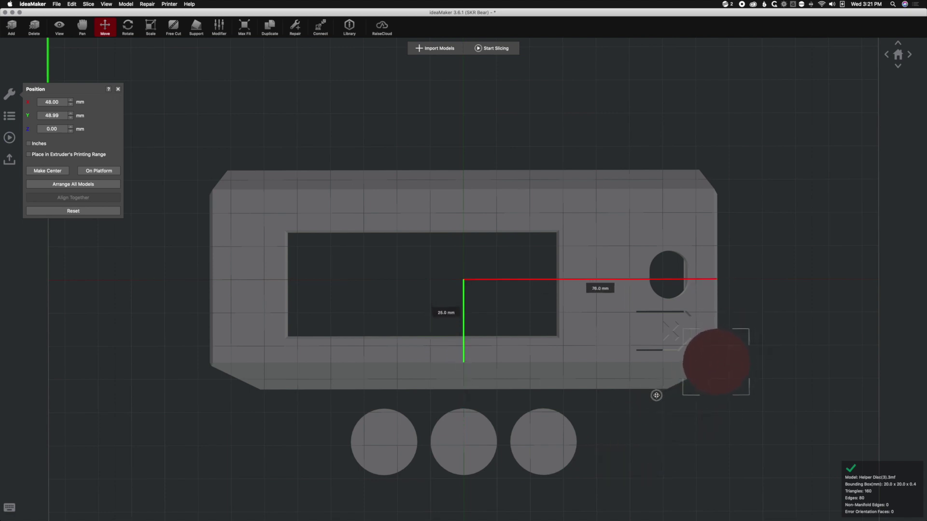
{"action": "left_click", "coordinate": [525, 440]}
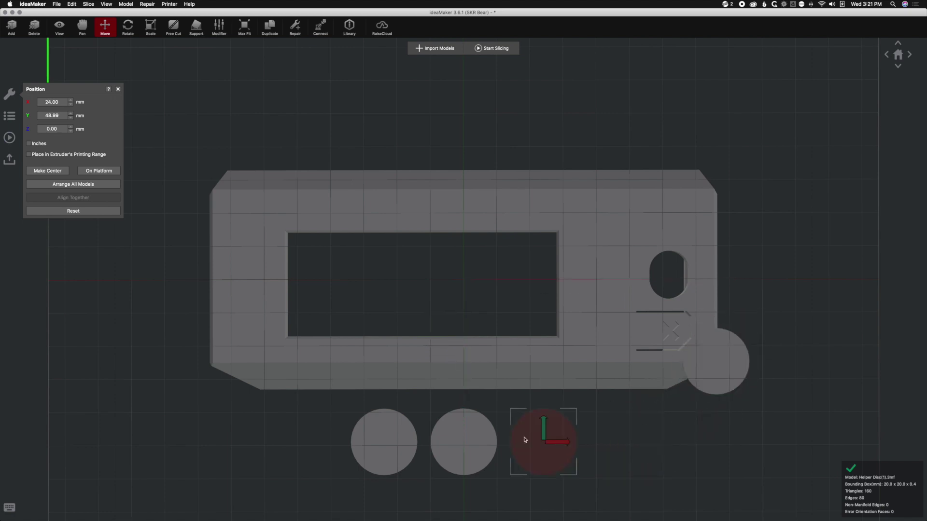
{"action": "left_click_drag", "start_coordinate": [525, 439], "coordinate": [616, 303]}
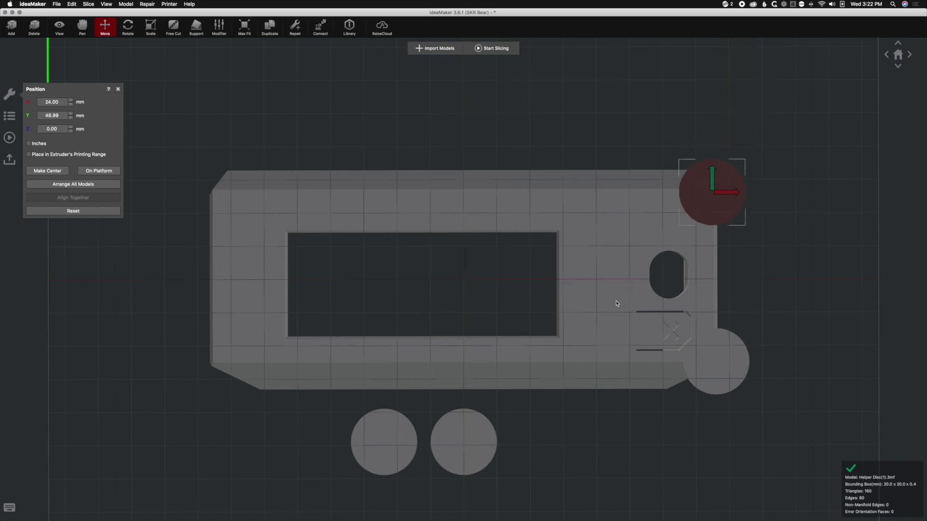
Move the remaining two helper discs onto the cover corners at the end opposite the knob hole.
{"action": "left_click", "coordinate": [482, 440]}
{"action": "left_click_drag", "start_coordinate": [473, 427], "coordinate": [346, 299]}
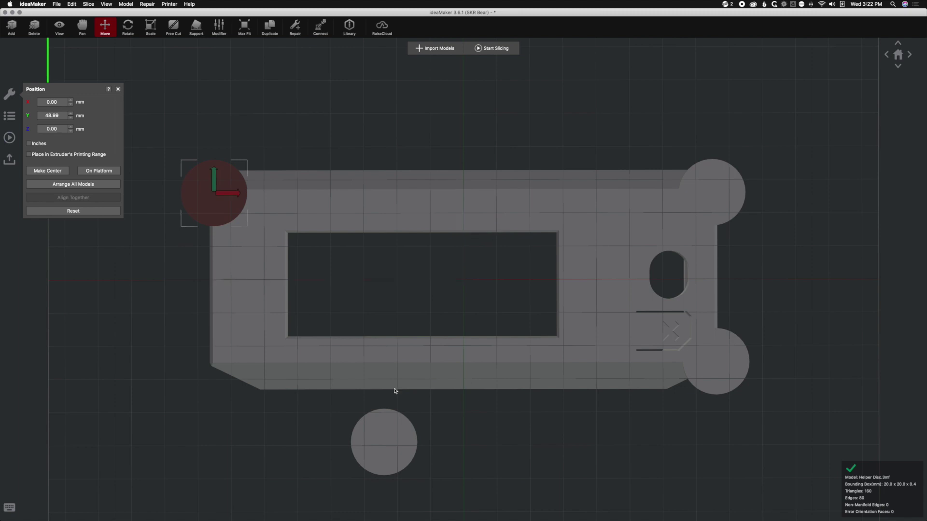
{"action": "left_click", "coordinate": [398, 424]}
{"action": "left_click_drag", "start_coordinate": [398, 424], "coordinate": [304, 383]}
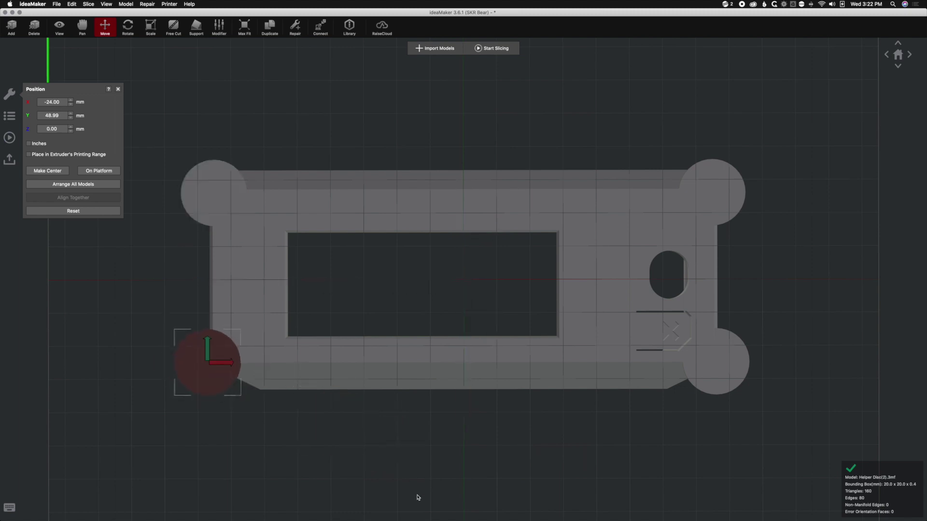
Select the cover with all four helper discs and merge them into a single model.
{"action": "key", "text": "super+a"}
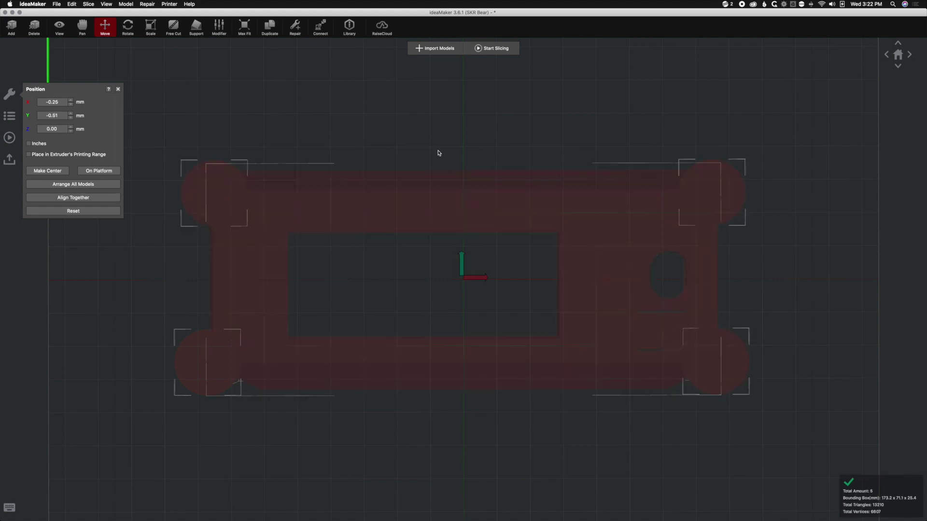
{"action": "left_click", "coordinate": [132, 4]}
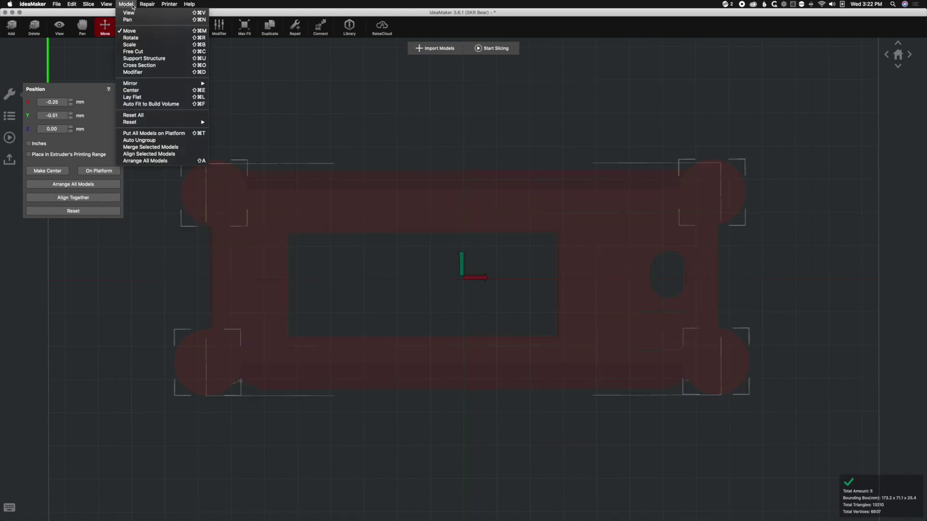
{"action": "left_click", "coordinate": [156, 148]}
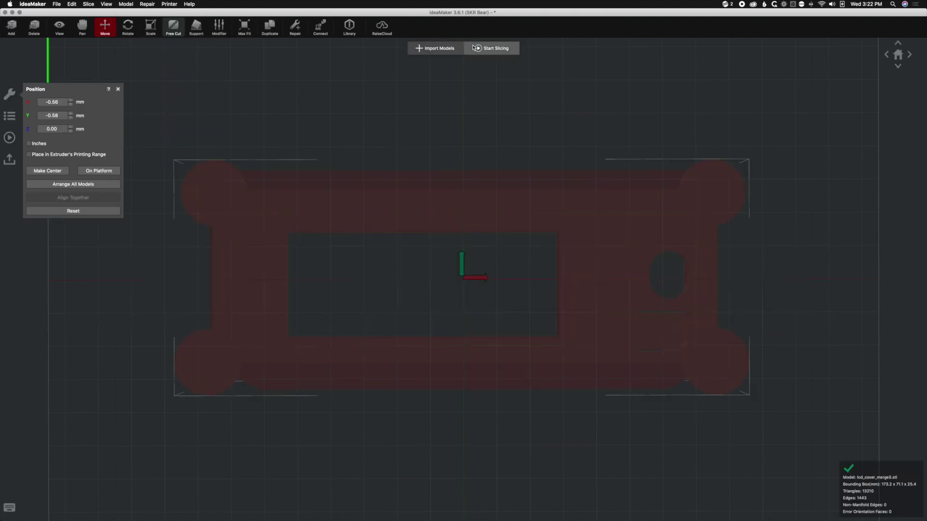
Enable Merge Internal Overlapping Parts in the SKR ABS V2 template and slice the merged model with it, opening the toolpath preview.
{"action": "left_click", "coordinate": [498, 53]}
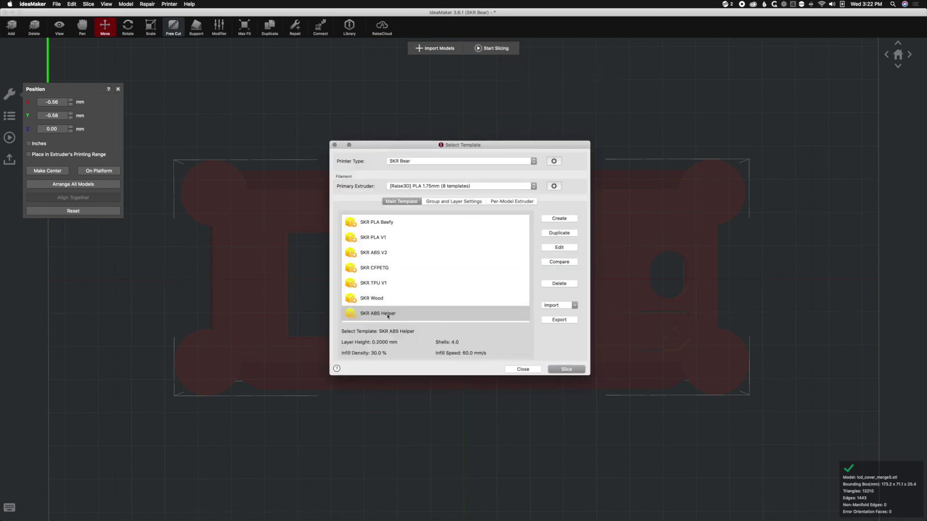
{"action": "left_click", "coordinate": [372, 253]}
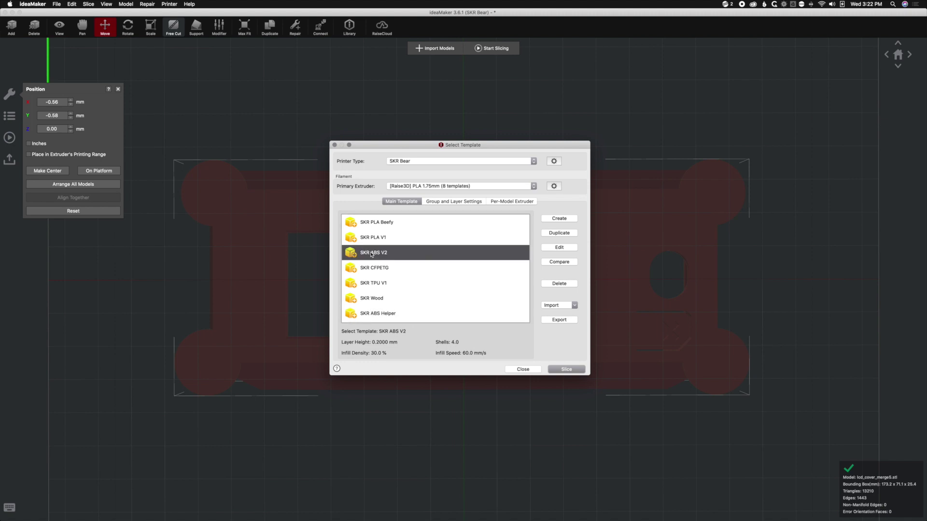
{"action": "double_click", "coordinate": [371, 253]}
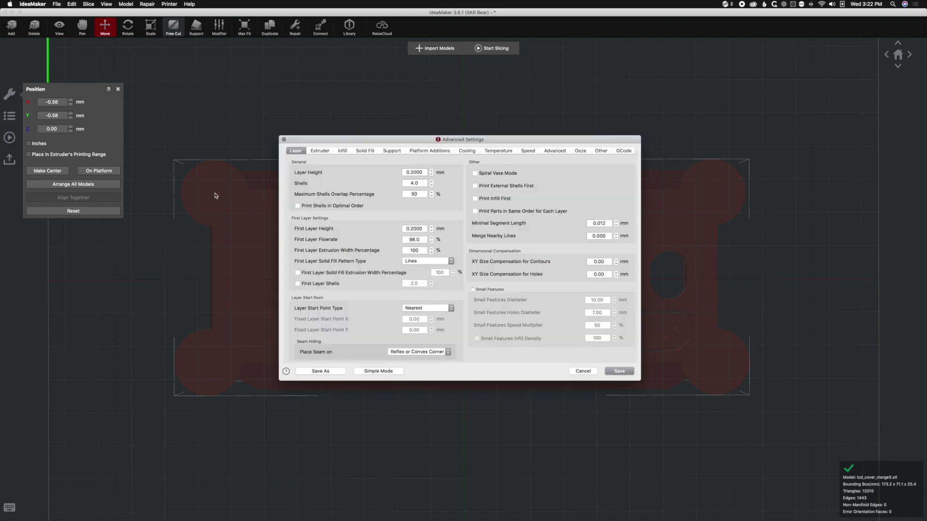
{"action": "left_click", "coordinate": [601, 151]}
{"action": "left_click", "coordinate": [296, 151]}
{"action": "left_click", "coordinate": [366, 371]}
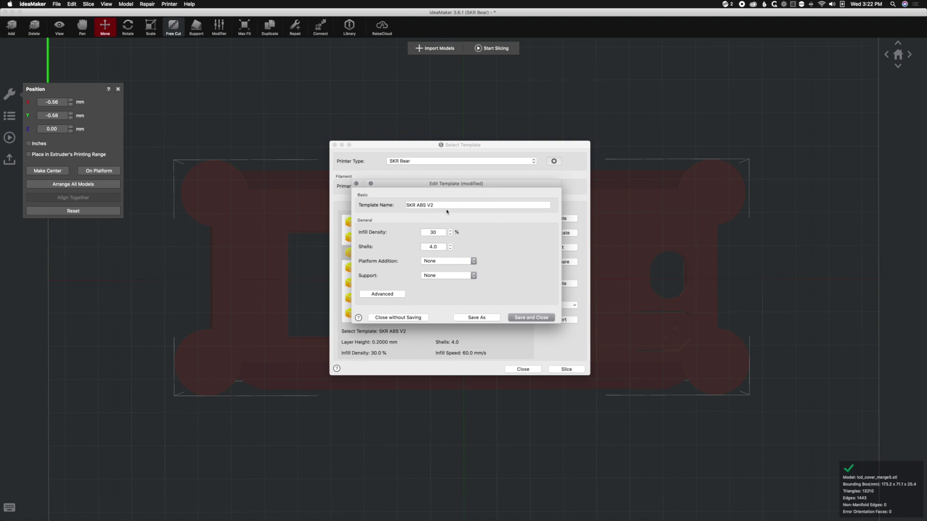
{"action": "left_click", "coordinate": [392, 292]}
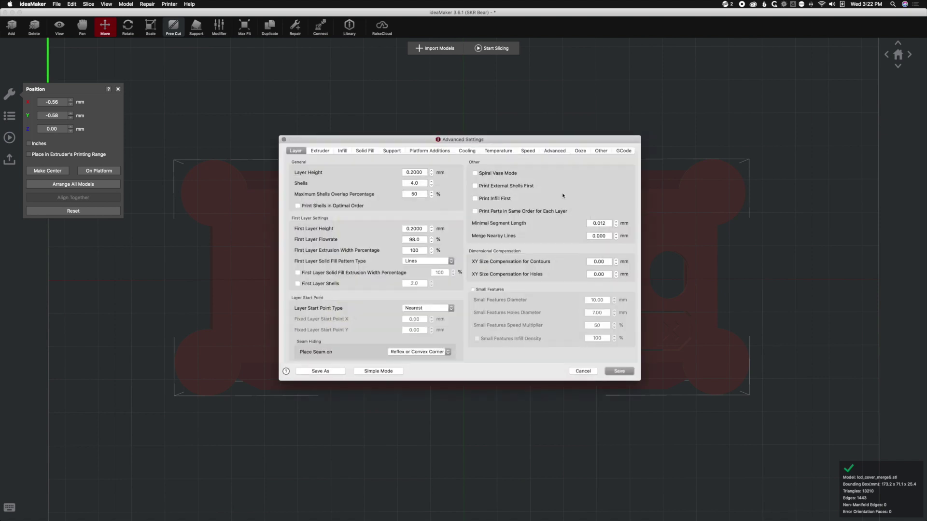
{"action": "left_click", "coordinate": [599, 151]}
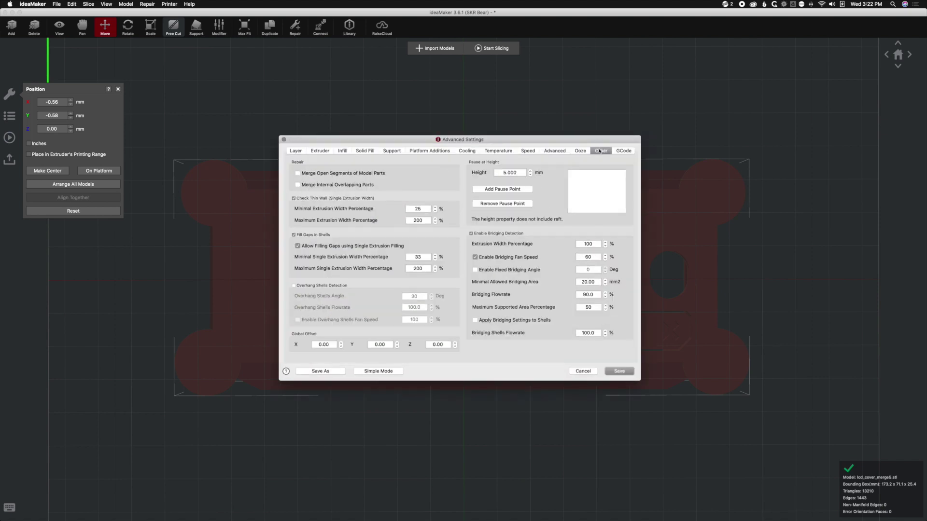
{"action": "left_click", "coordinate": [299, 186]}
{"action": "left_click", "coordinate": [617, 372]}
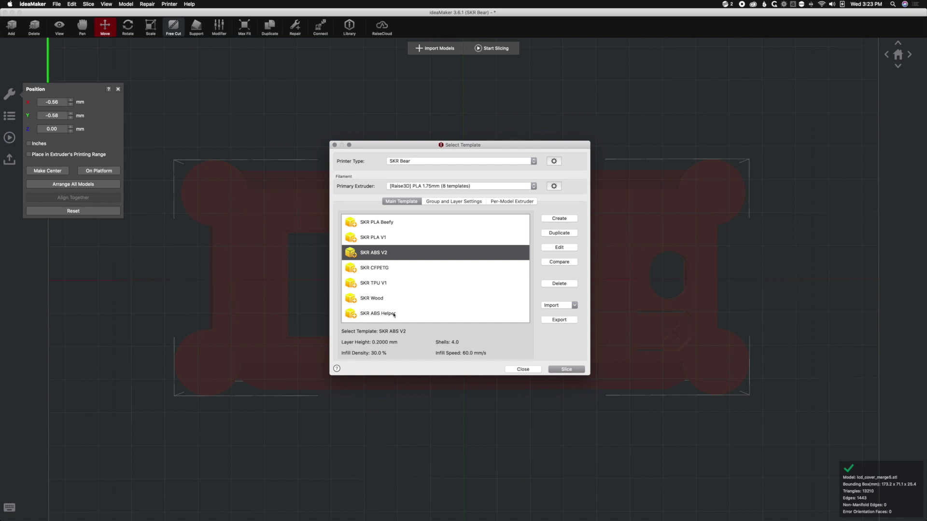
{"action": "left_click", "coordinate": [567, 373]}
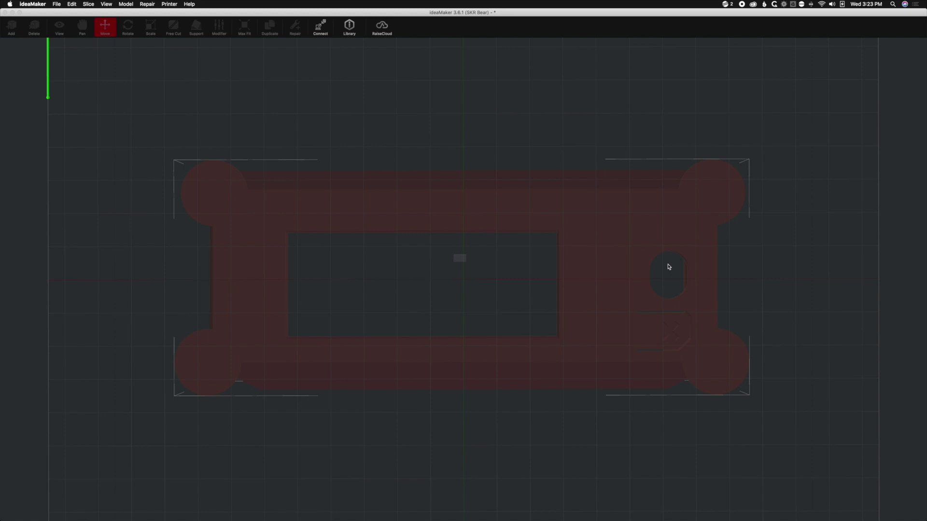
{"action": "left_click", "coordinate": [399, 300]}
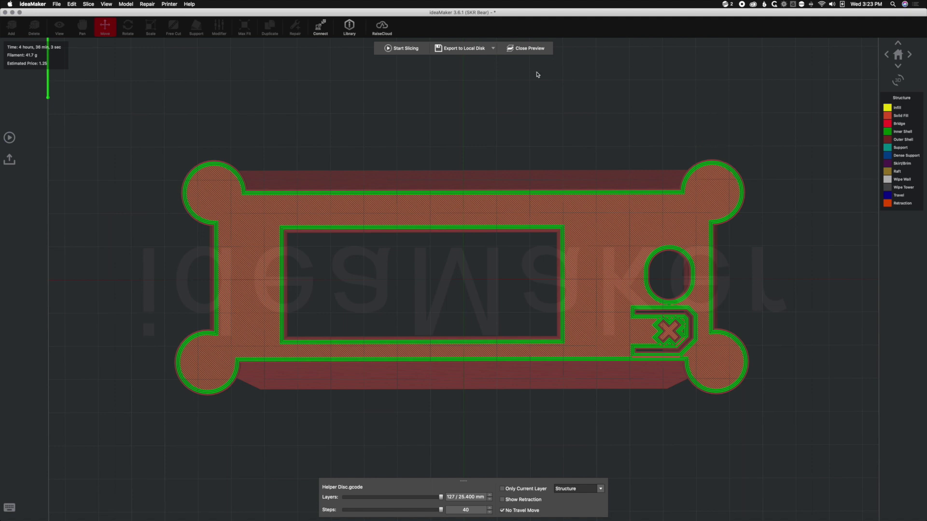
Examine the sliced preview from the side, above and underneath to check how the helper discs join the cover's corners.
{"action": "left_click_drag", "start_coordinate": [719, 113], "coordinate": [651, 334]}
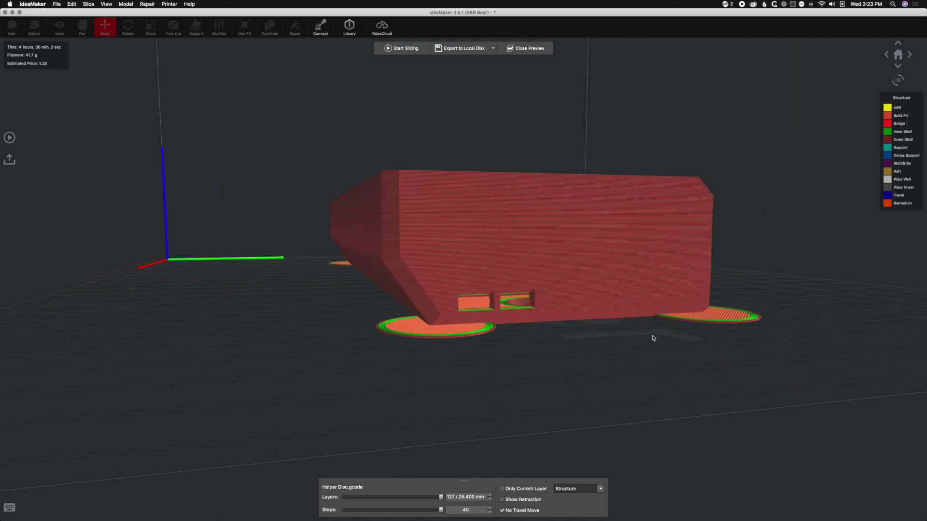
{"action": "scroll", "coordinate": [653, 337], "scroll_direction": "up", "scroll_amount": 3}
{"action": "scroll", "coordinate": [653, 337], "scroll_direction": "down", "scroll_amount": 4}
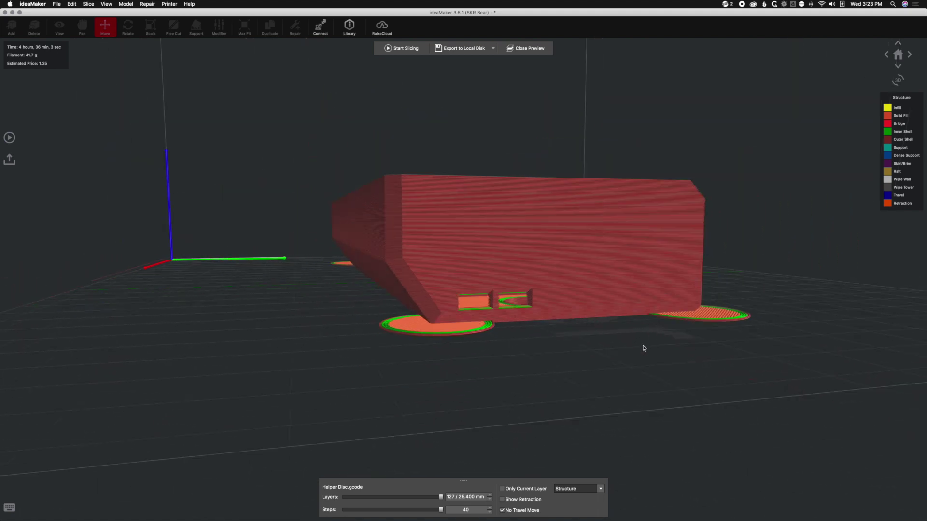
{"action": "scroll", "coordinate": [642, 348], "scroll_direction": "up", "scroll_amount": 2}
{"action": "scroll", "coordinate": [641, 347], "scroll_direction": "down", "scroll_amount": 3}
{"action": "left_click", "coordinate": [628, 348]}
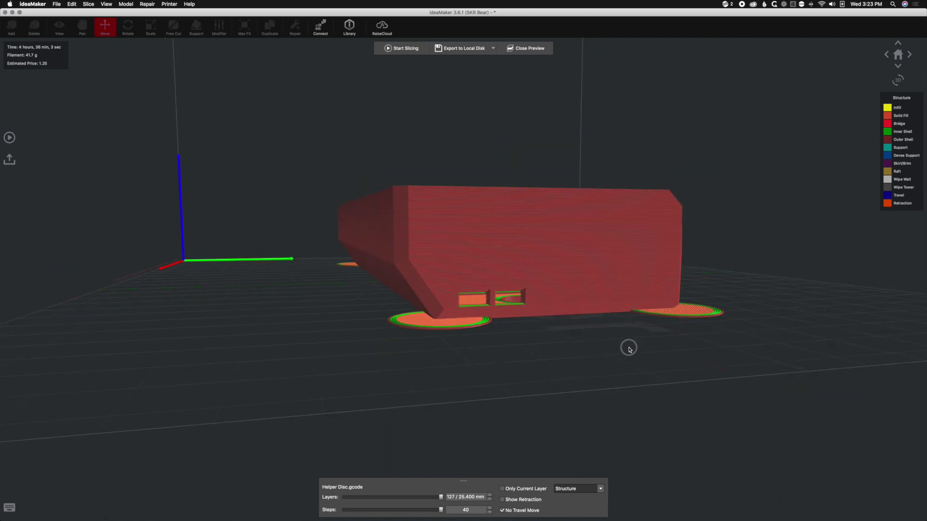
{"action": "left_click_drag", "start_coordinate": [759, 308], "coordinate": [538, 397]}
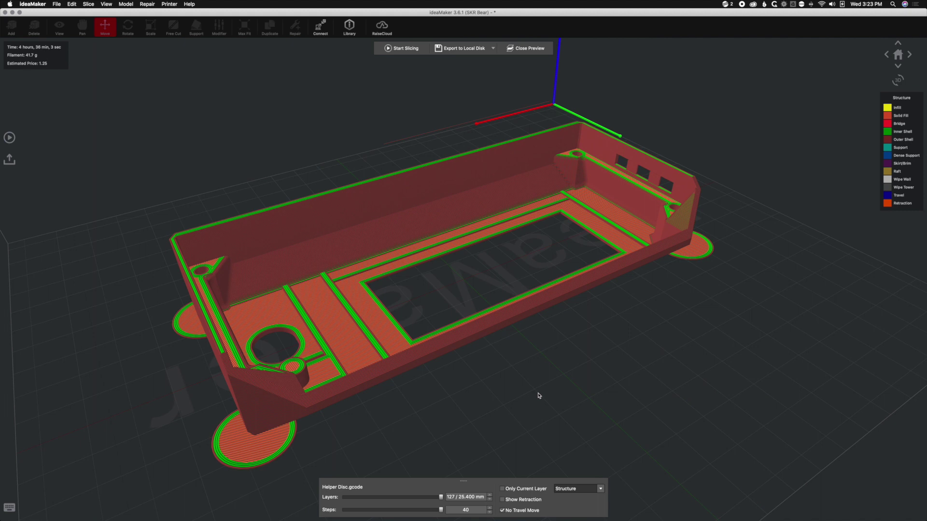
{"action": "scroll", "coordinate": [538, 395], "scroll_direction": "down", "scroll_amount": 5}
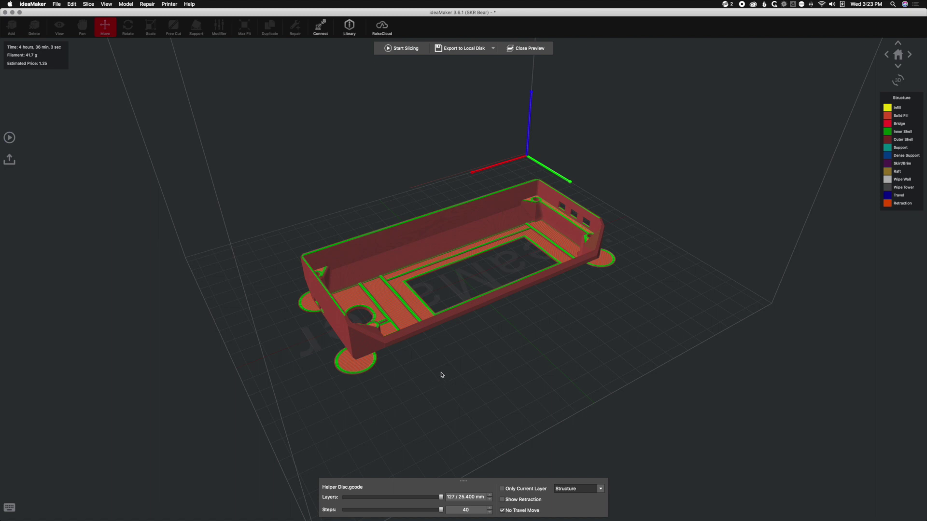
{"action": "left_click_drag", "start_coordinate": [454, 393], "coordinate": [446, 241]}
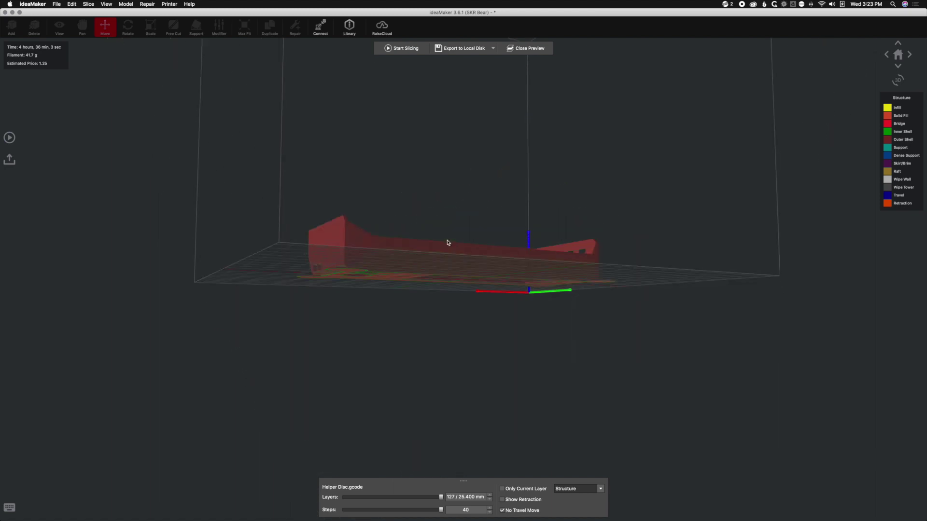
{"action": "left_click_drag", "start_coordinate": [463, 275], "coordinate": [451, 194]}
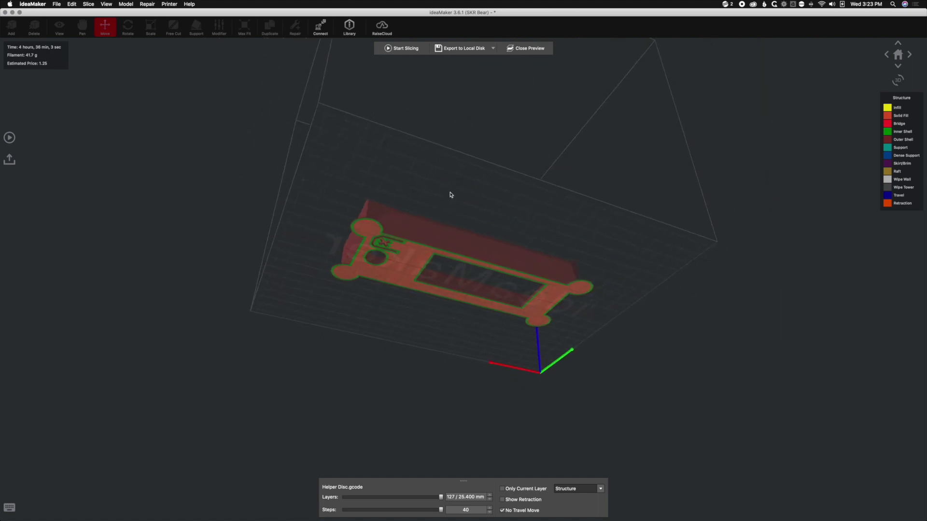
{"action": "scroll", "coordinate": [450, 194], "scroll_direction": "up", "scroll_amount": 3}
{"action": "scroll", "coordinate": [450, 194], "scroll_direction": "up", "scroll_amount": 3}
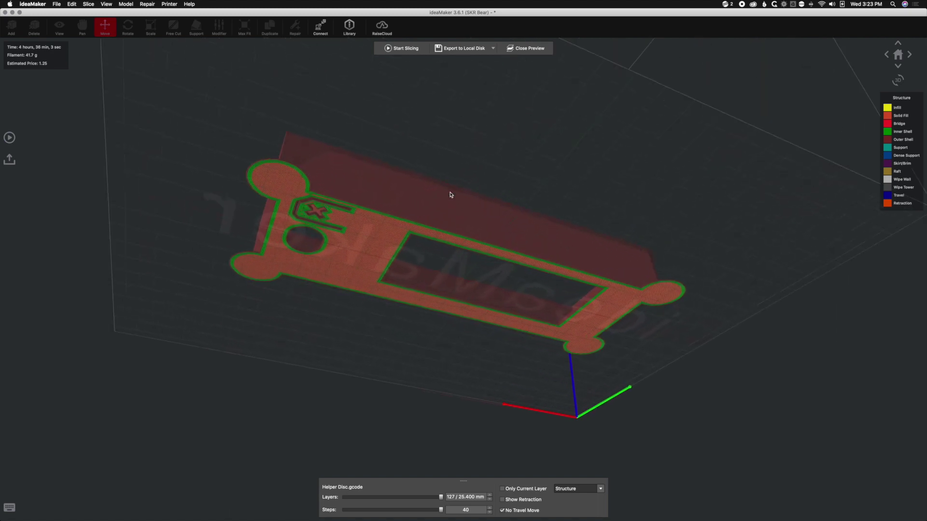